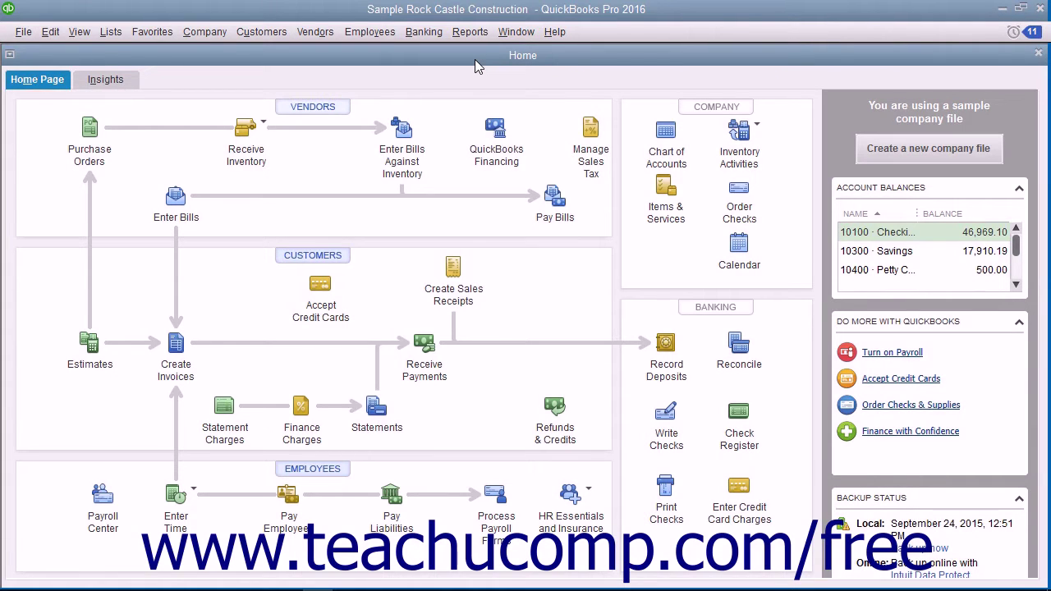
- Open the Vendor Center, scroll through the vendor list, then close it
click(335, 108)
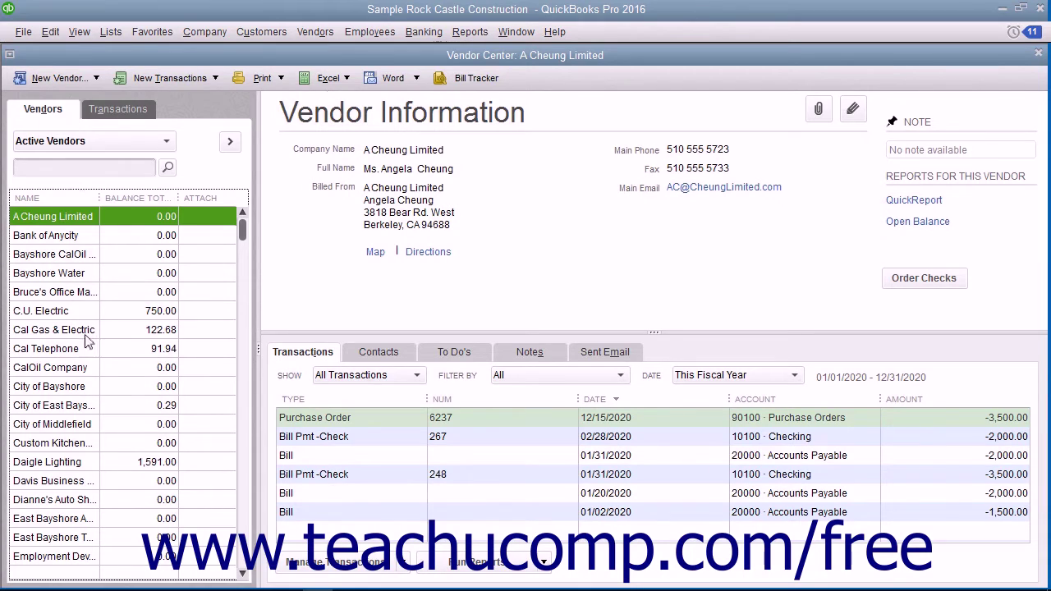
scroll(85, 343, down, 2)
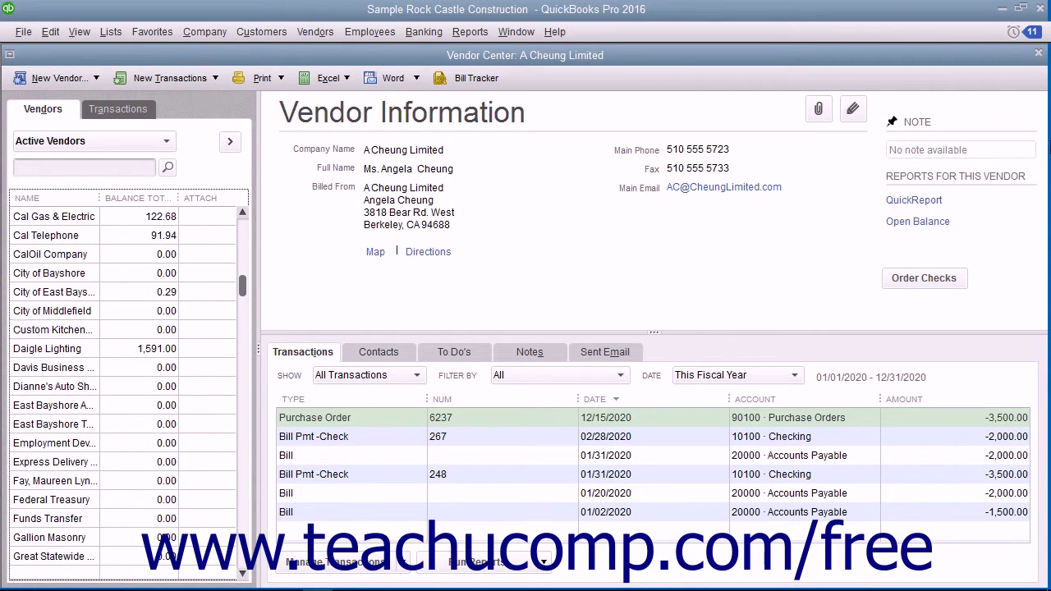
click(1038, 53)
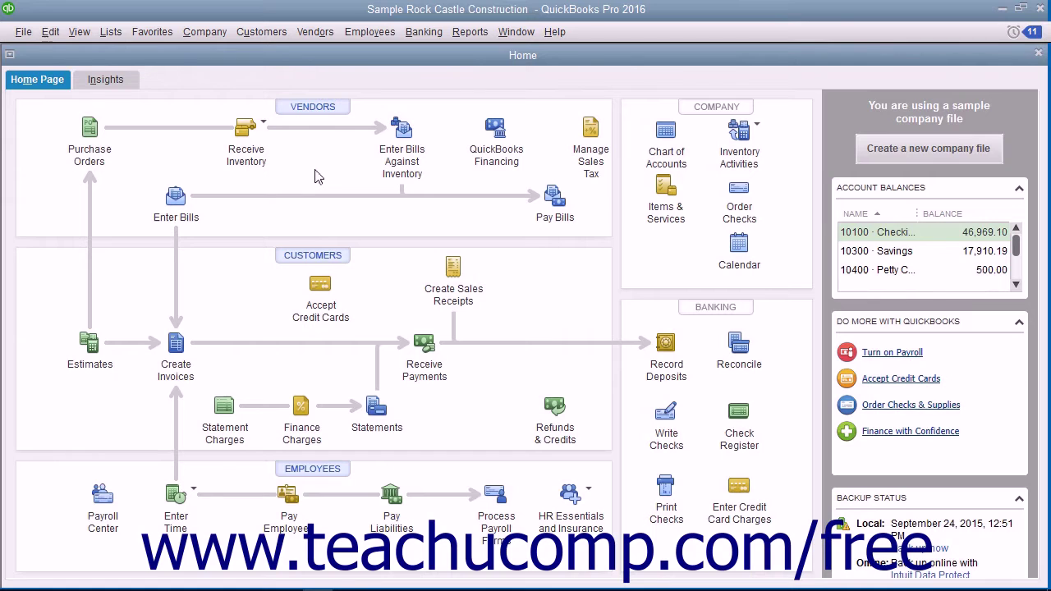
- Reopen the Vendor Center from the Vendors menu and show the New Vendor options
click(317, 32)
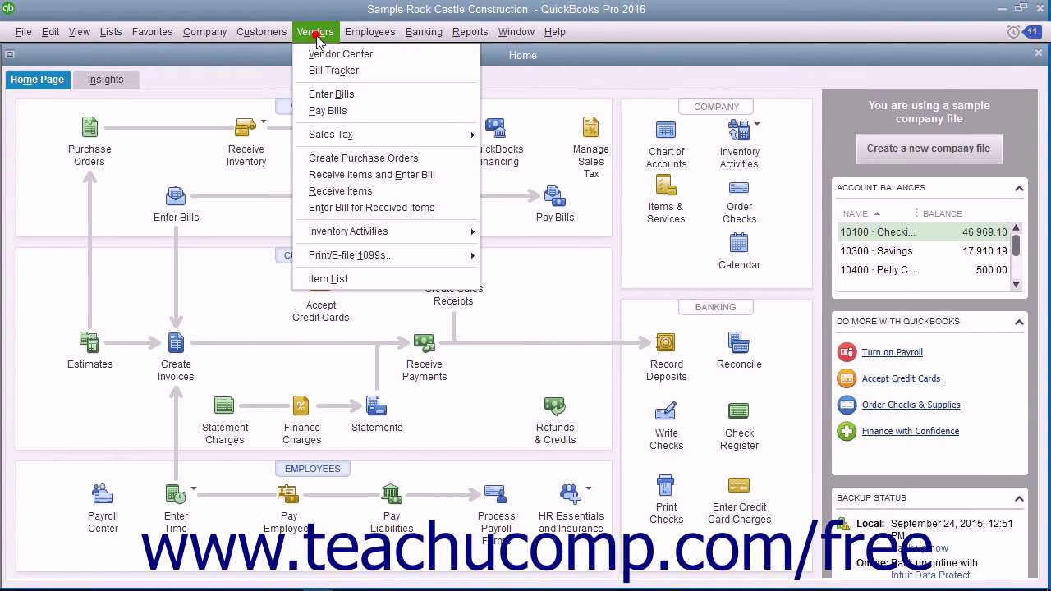
click(324, 55)
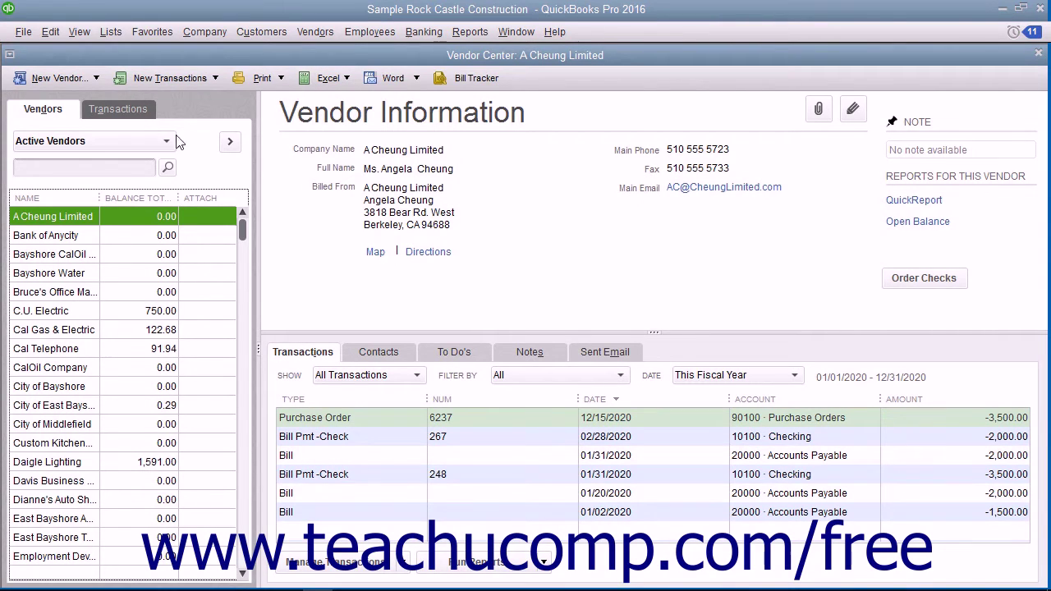
click(57, 118)
click(91, 81)
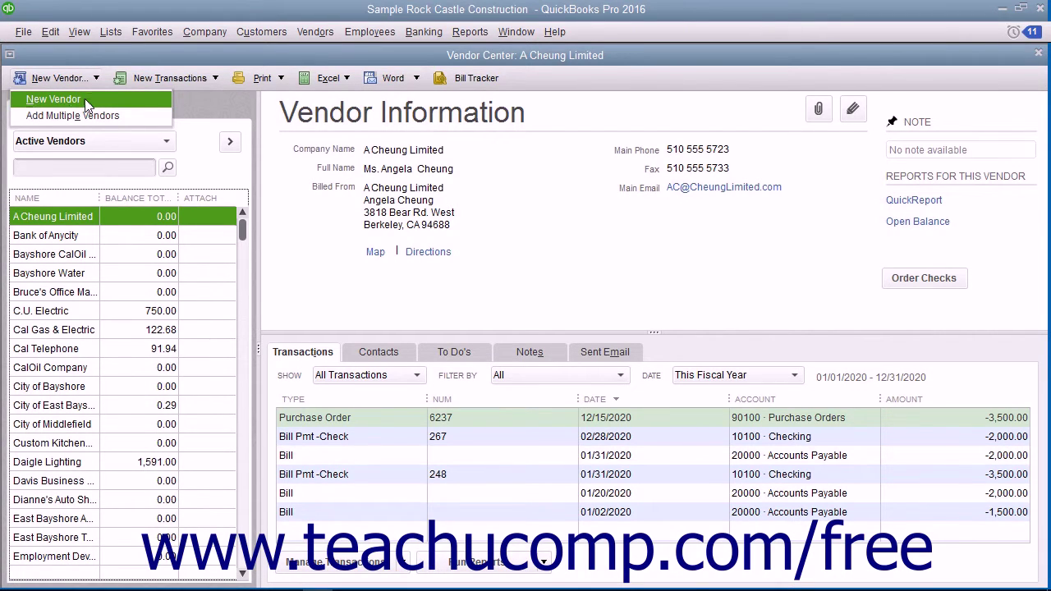
- Create a new vendor named Doe Co., keeping the as-of date 12/15/2020
click(88, 102)
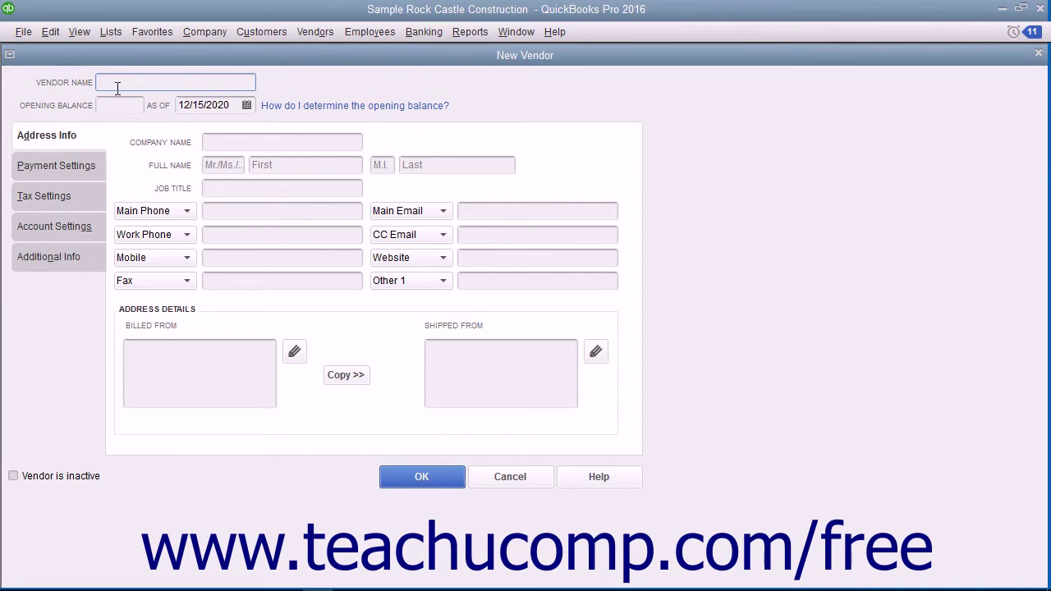
text(Doe Co.)
click(123, 105)
click(247, 106)
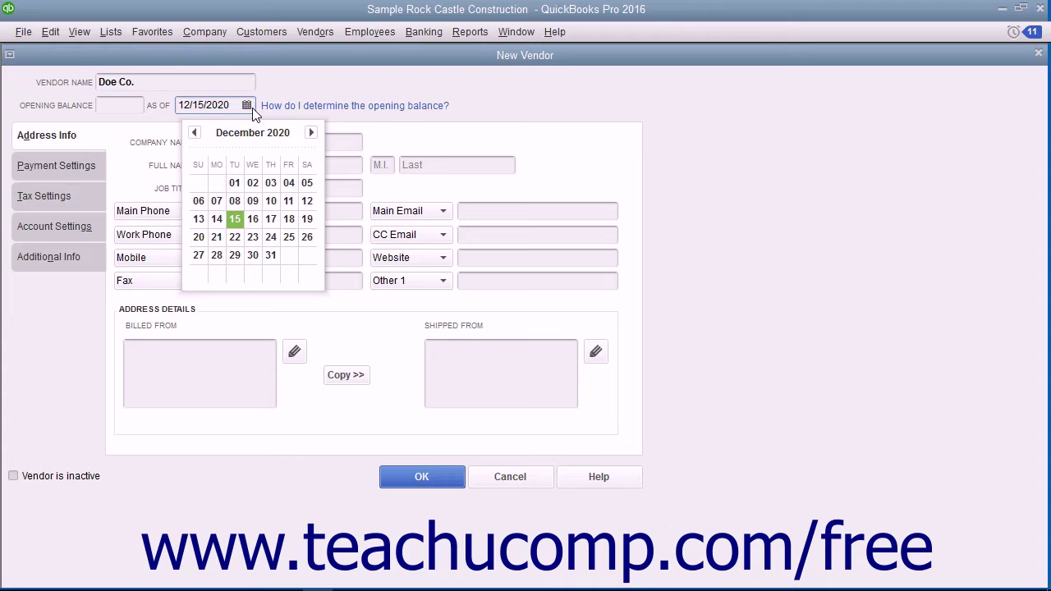
click(495, 117)
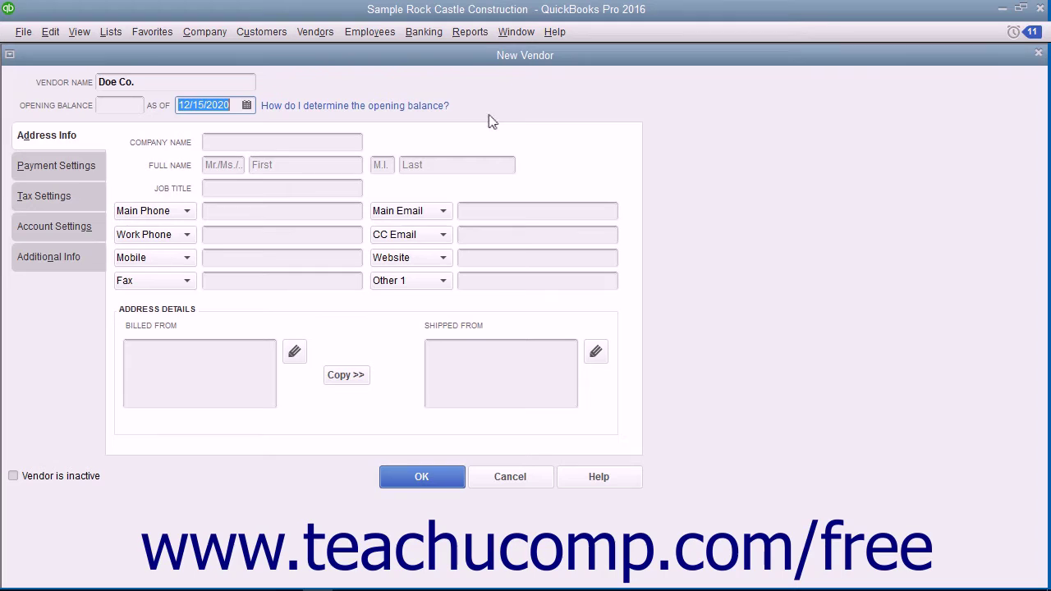
click(65, 140)
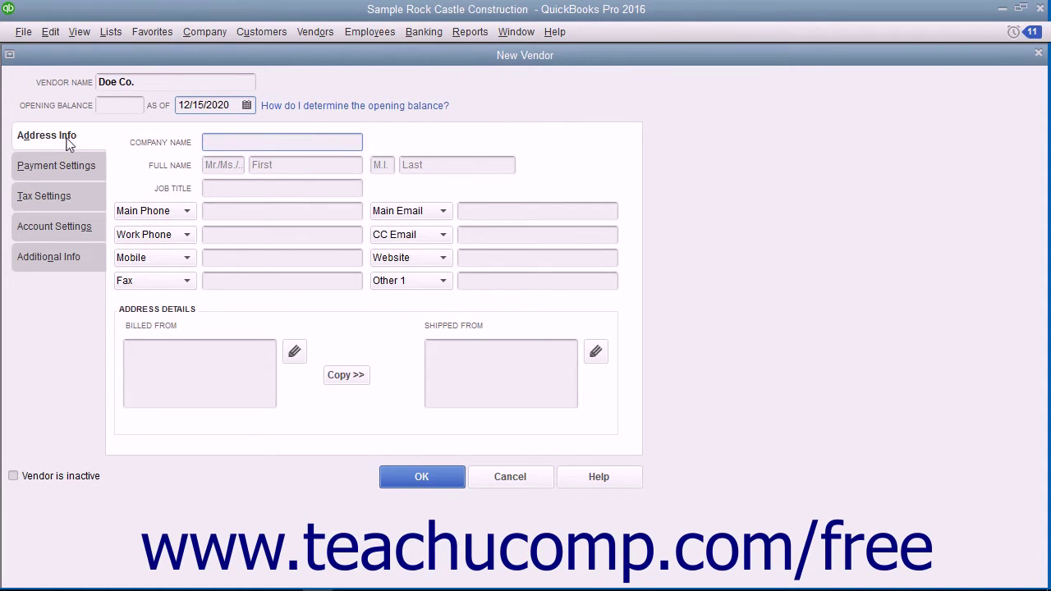
- Enter Doe Co. as the company name so it fills the Billed From address
click(214, 146)
text(Doe Co.)
click(263, 189)
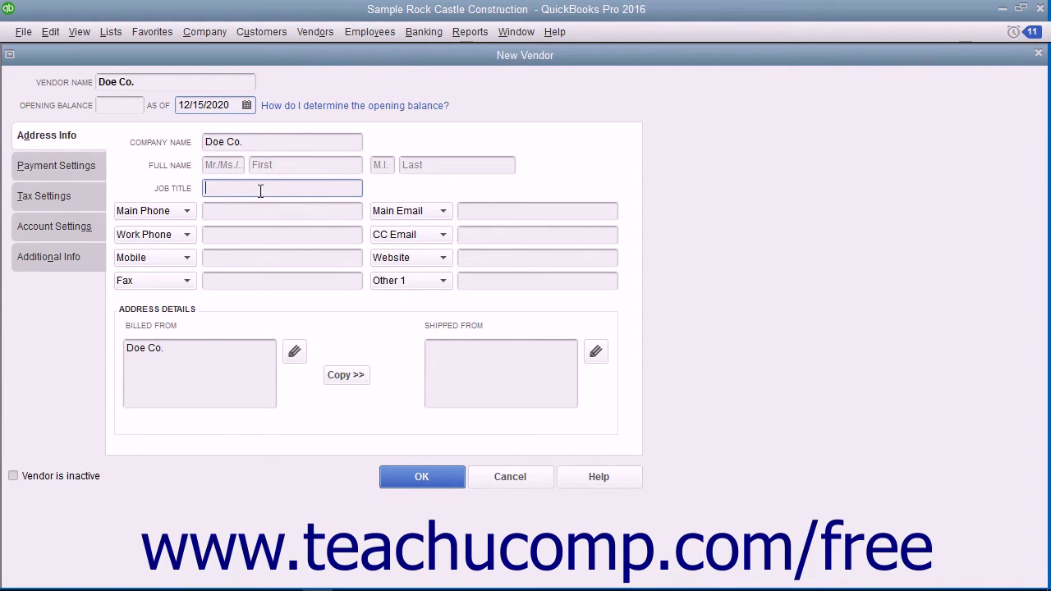
click(249, 214)
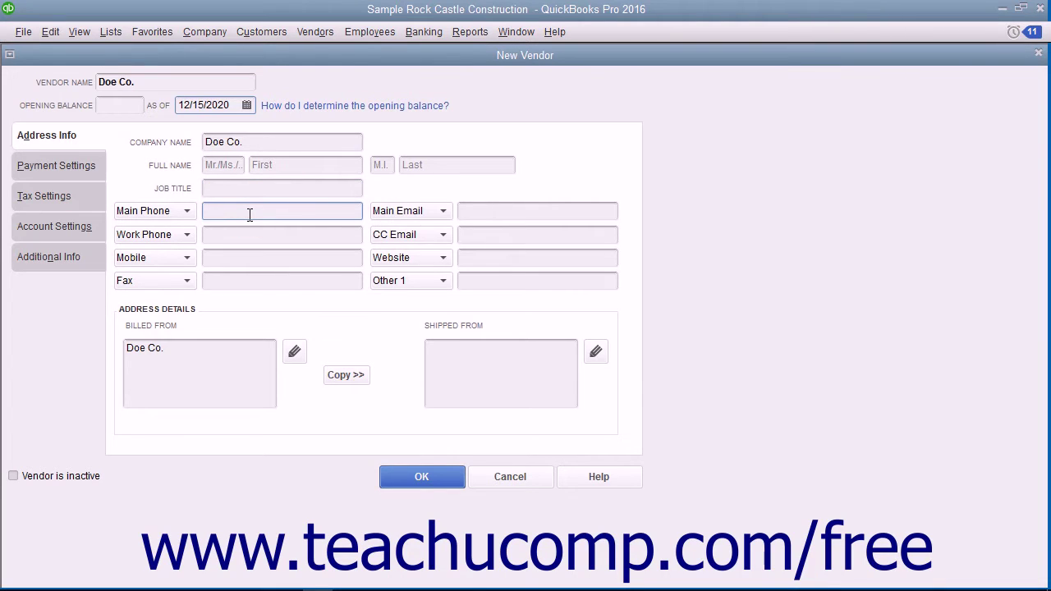
click(188, 212)
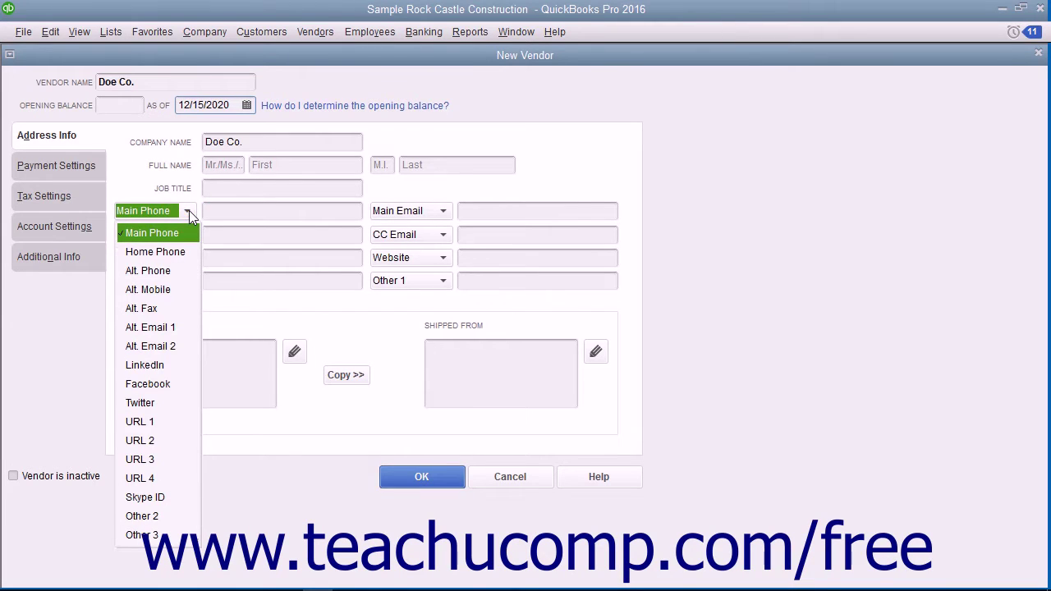
click(189, 211)
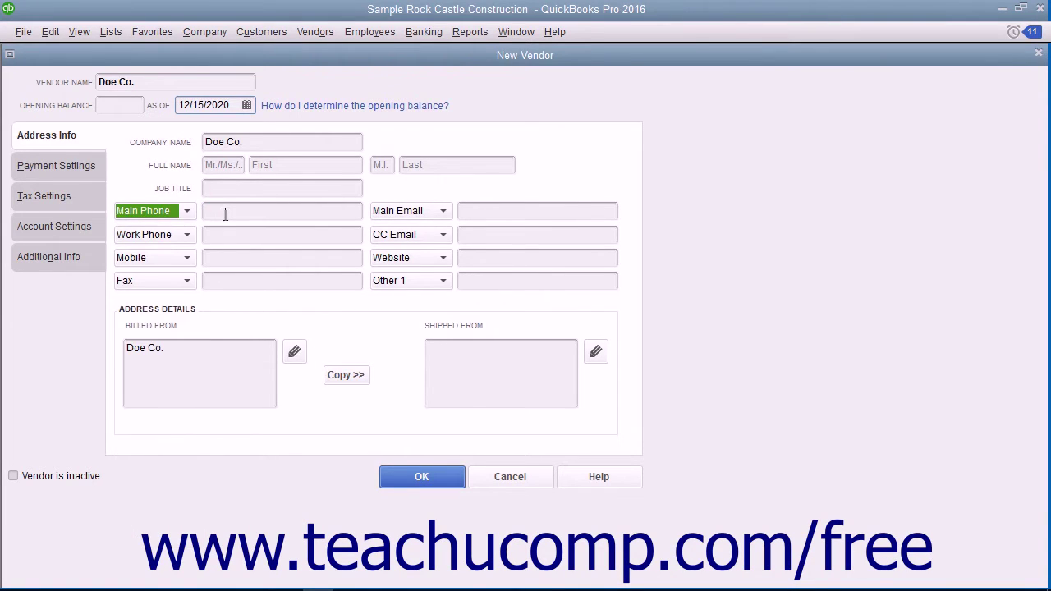
click(225, 214)
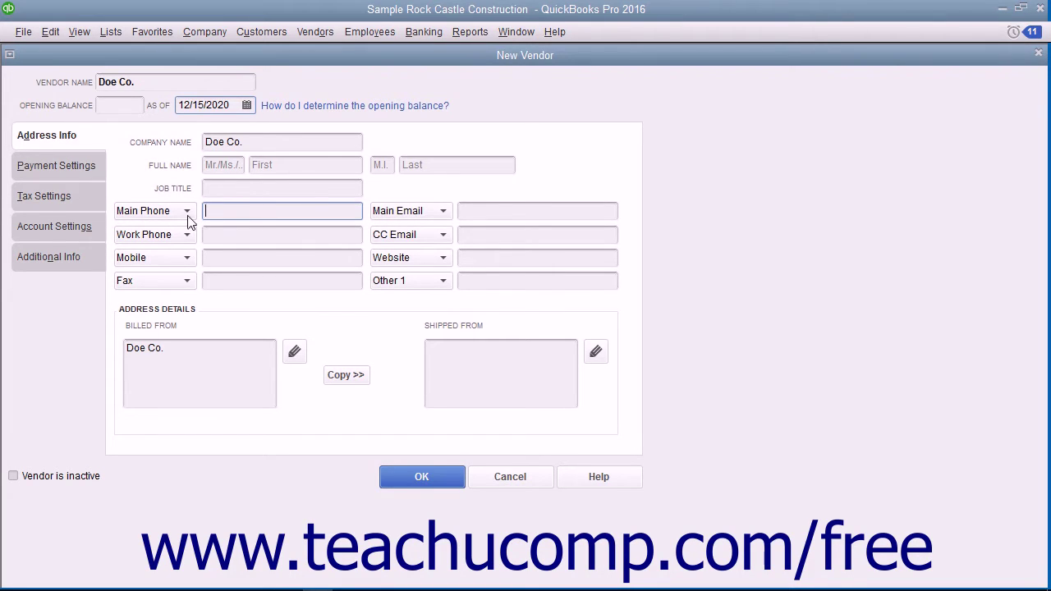
click(188, 217)
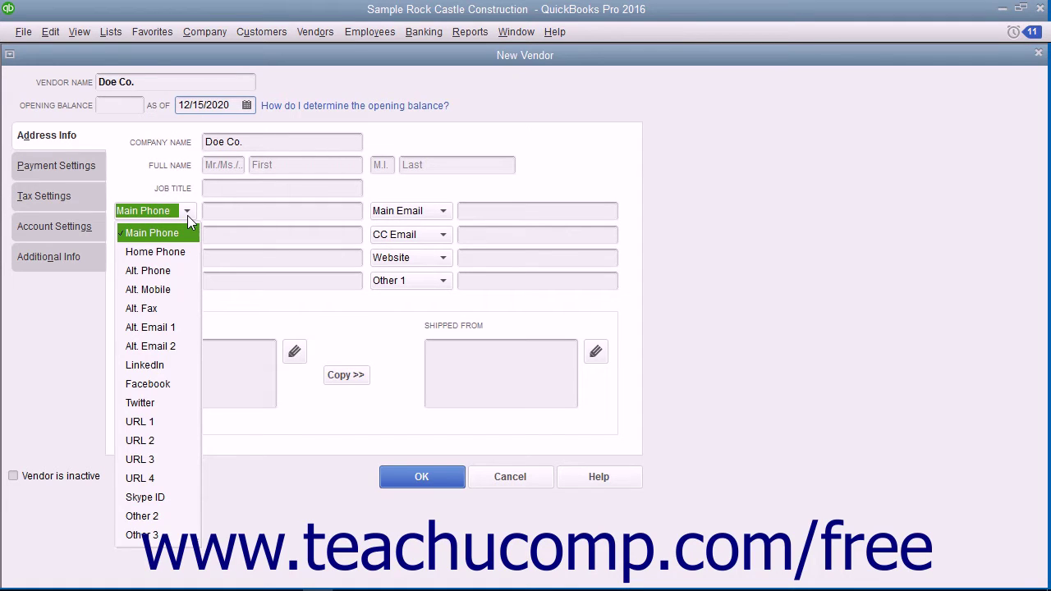
click(220, 212)
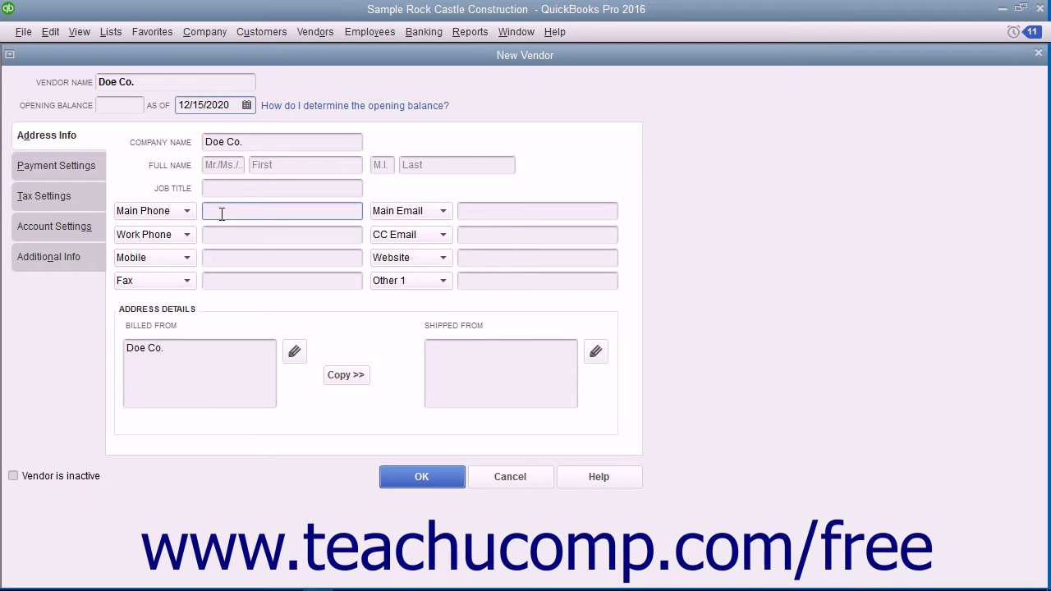
click(227, 354)
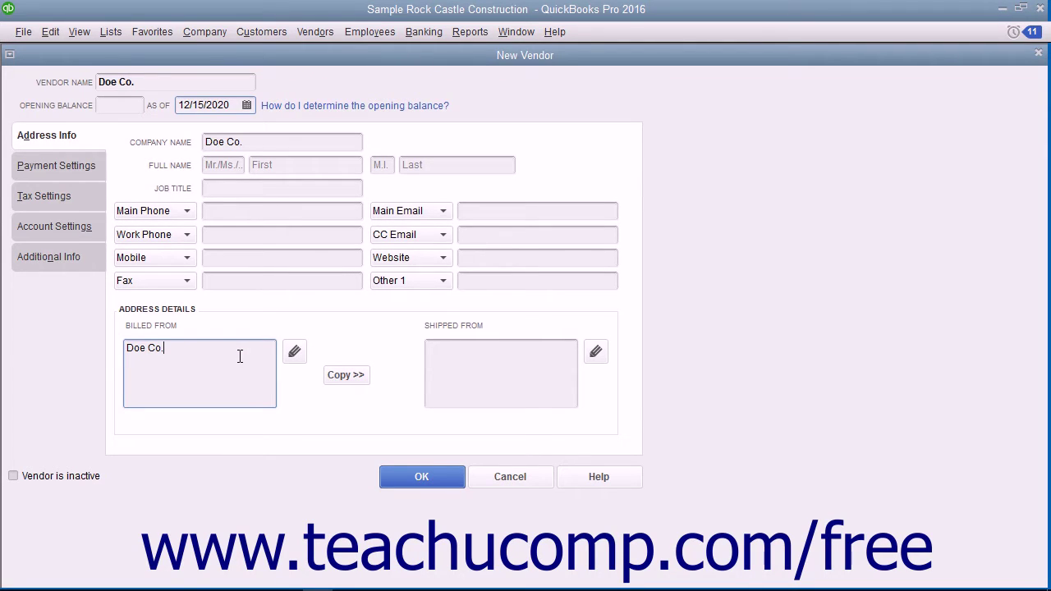
- Enter the billing address 5000 Billing Way, Anytown, CA 90000 in the address editor
click(294, 352)
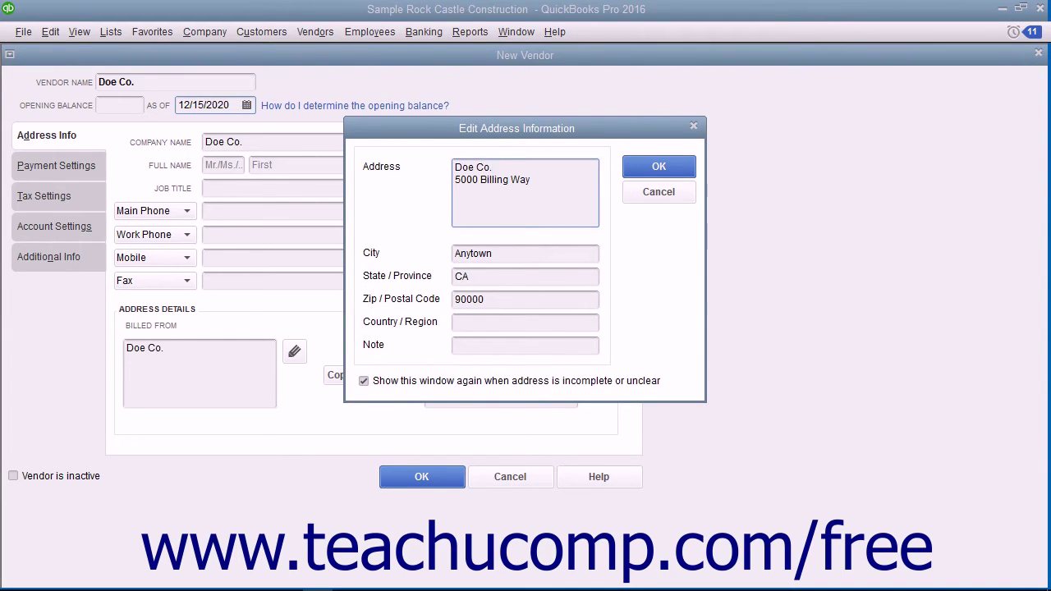
click(664, 168)
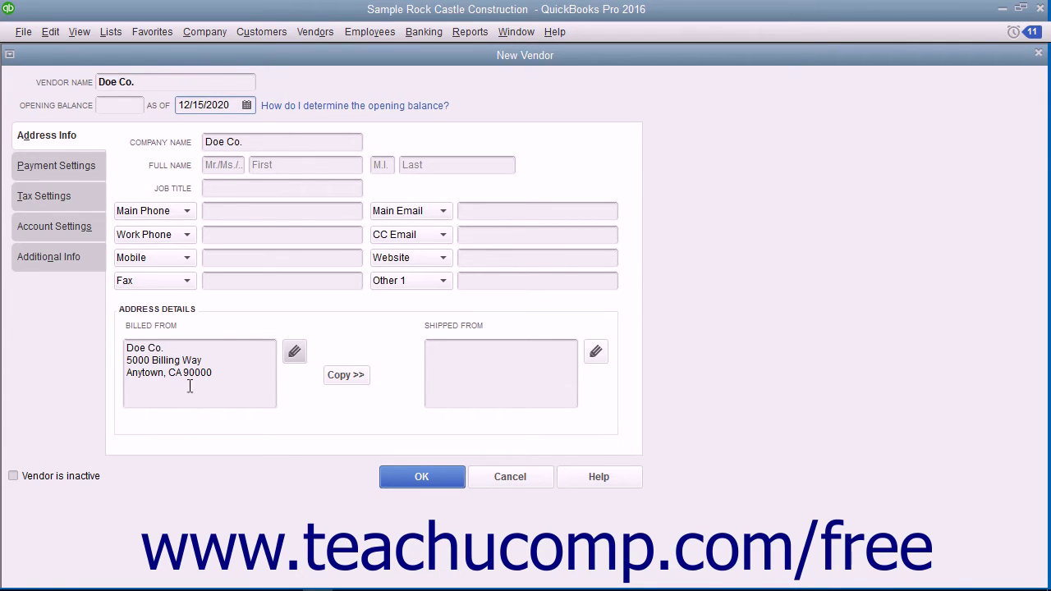
- Copy the billing address into Shipped From, confirm it, and review the result
click(358, 376)
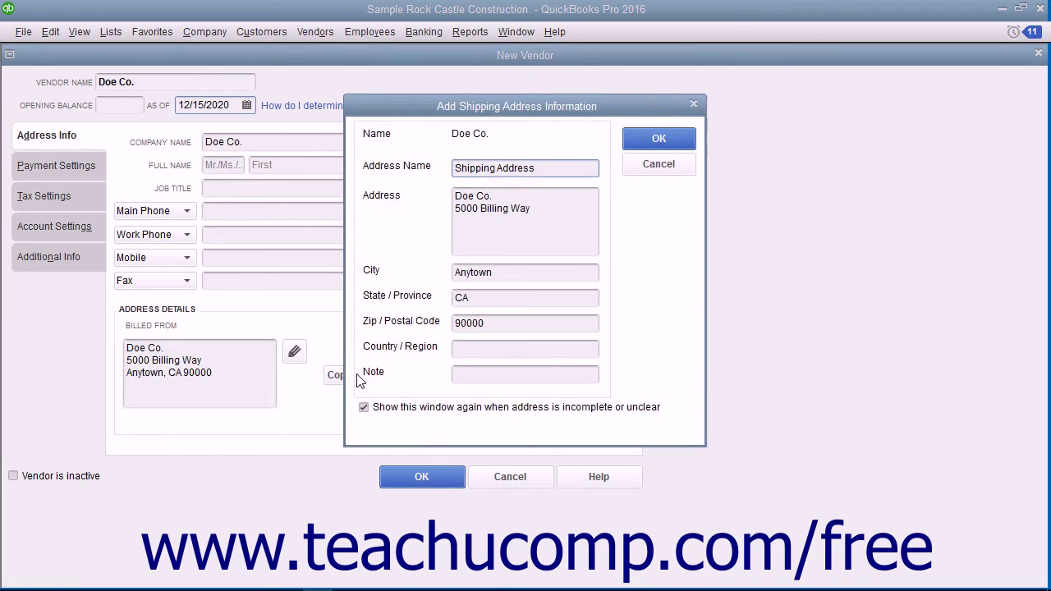
click(653, 141)
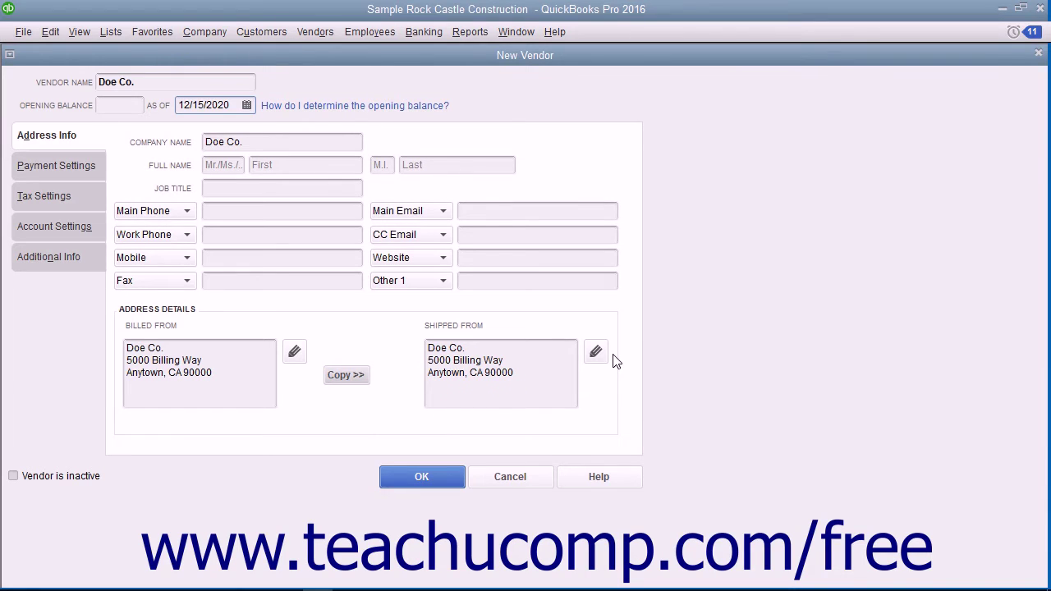
click(540, 371)
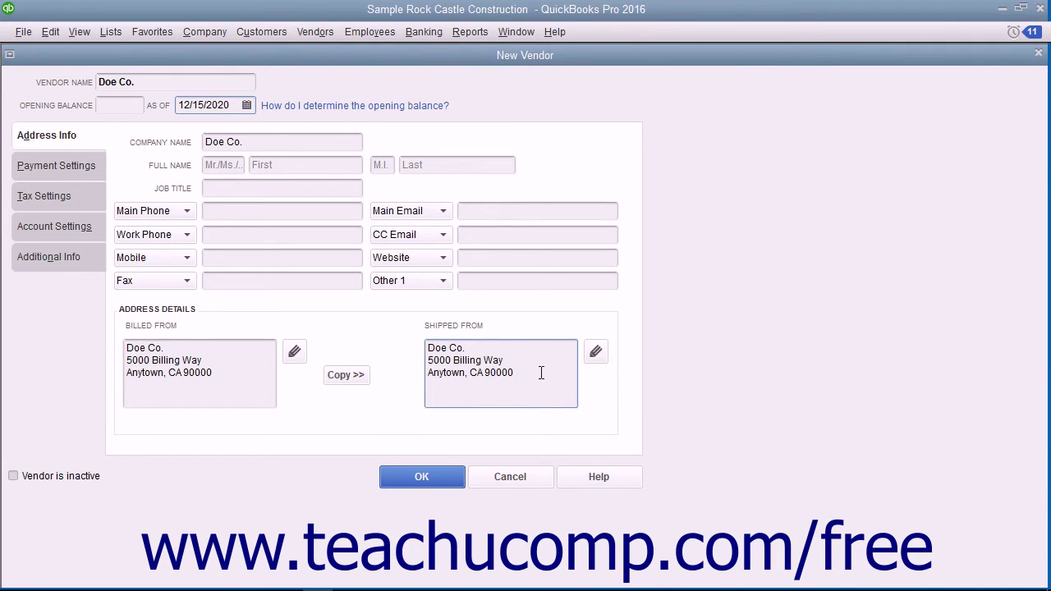
- Set Doe Co.'s account number to 987654 and payment terms to 2% 10 Net 30
click(90, 167)
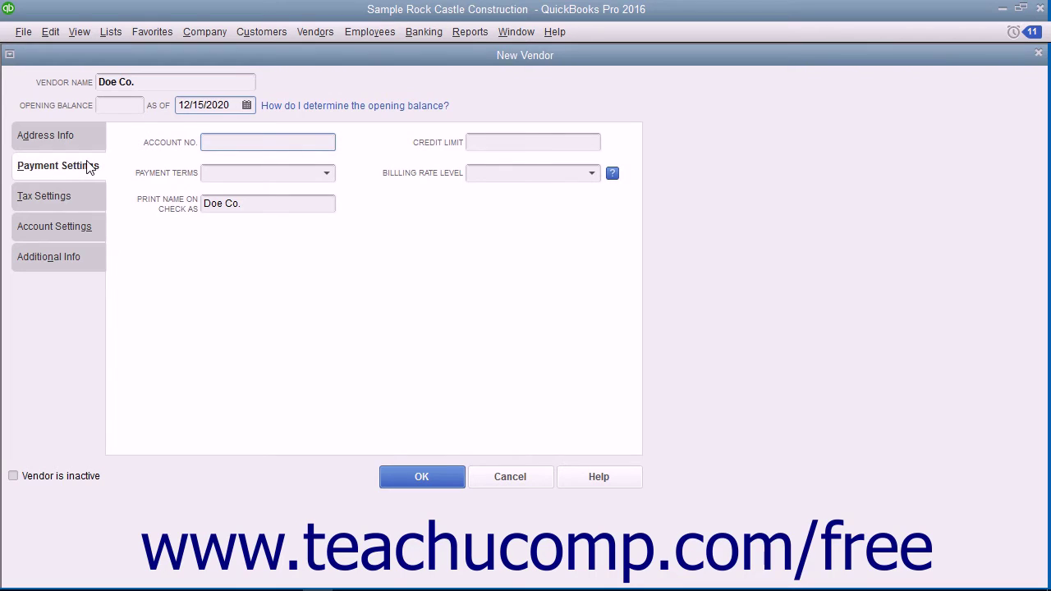
click(311, 150)
text(987654)
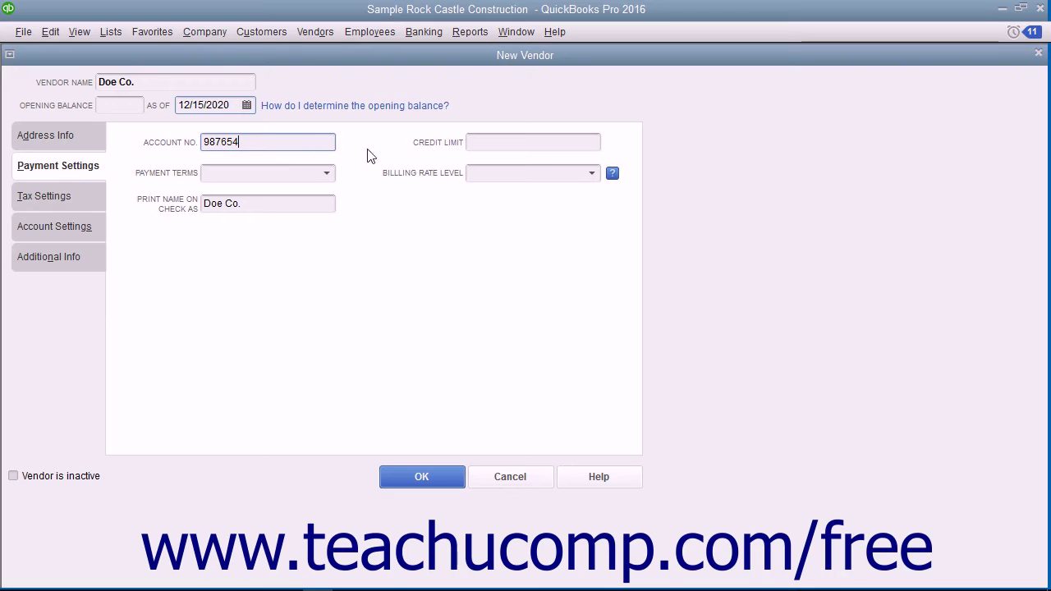
click(486, 142)
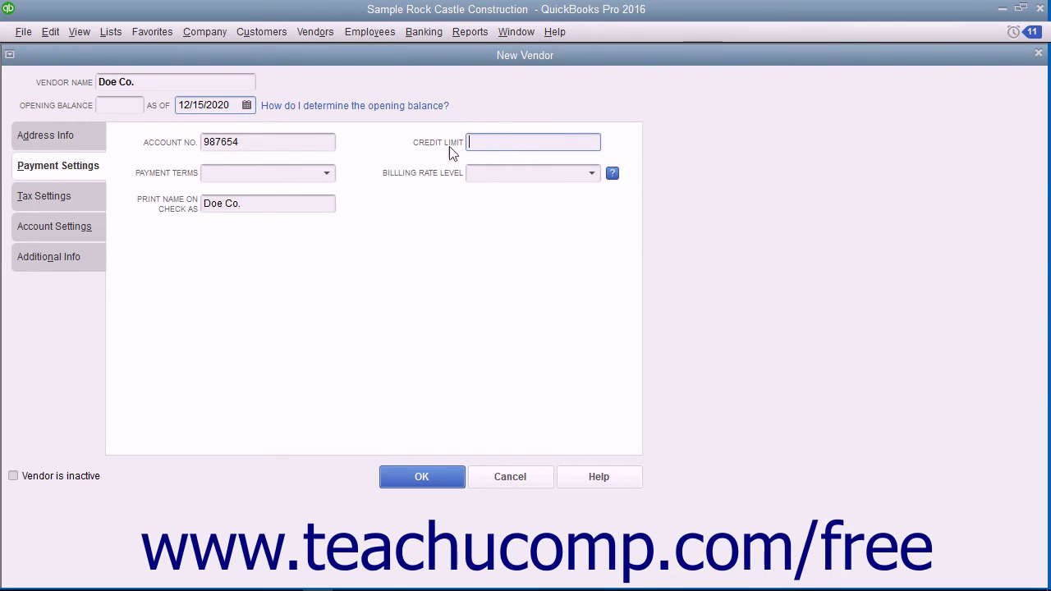
click(327, 175)
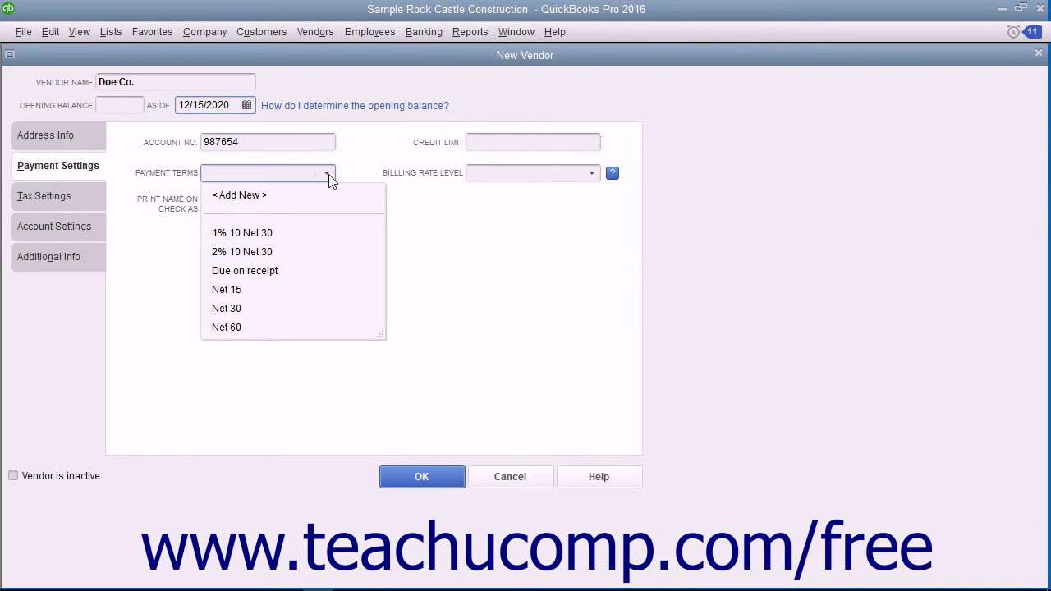
click(273, 251)
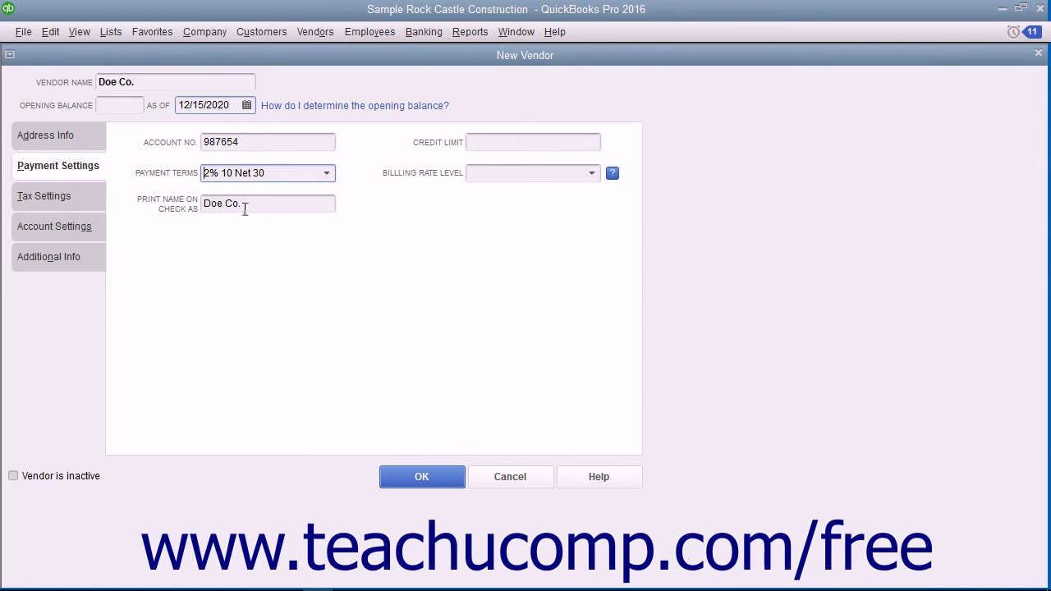
drag(247, 204, 154, 204)
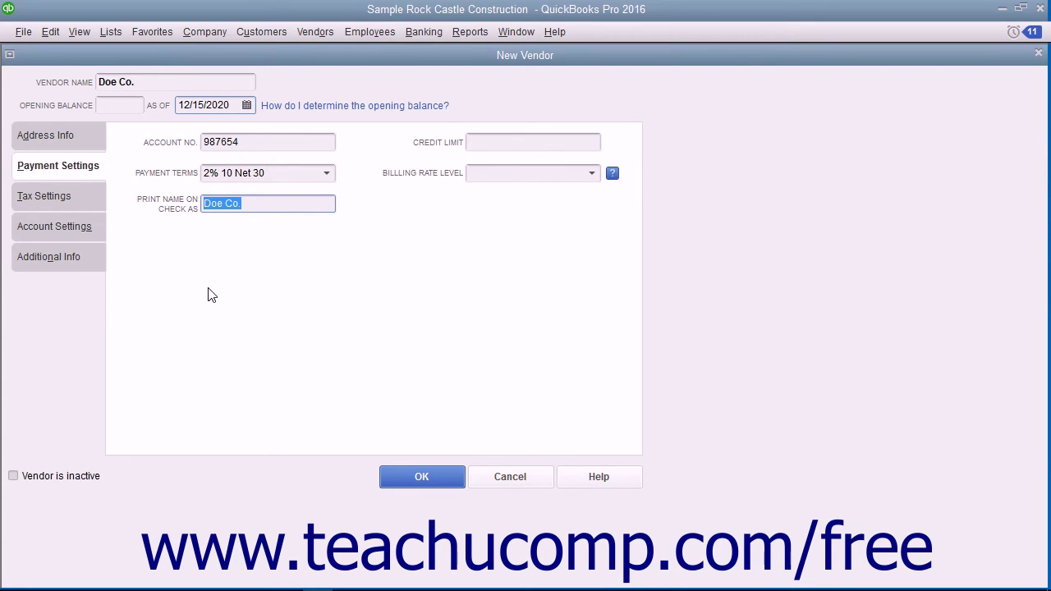
click(80, 198)
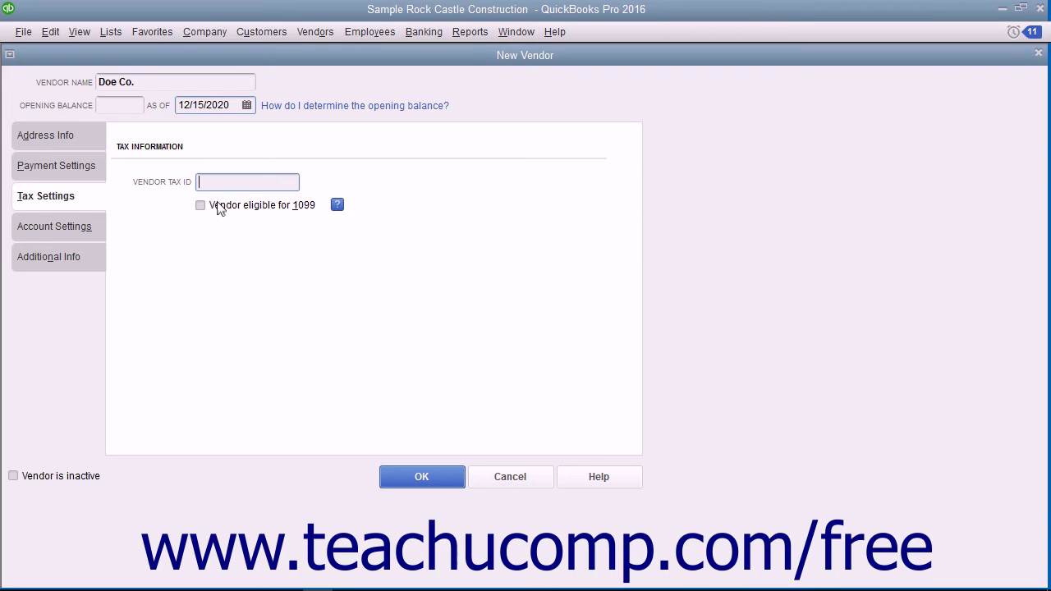
- Choose 54300 Job Materials as the prefilled expense account for Doe Co.'s bills
click(79, 226)
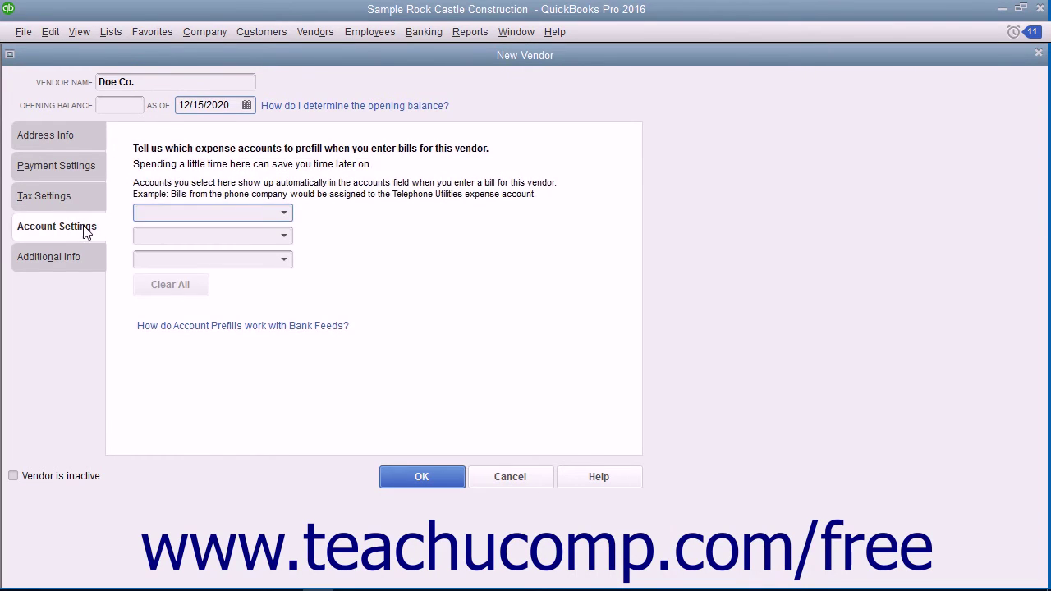
click(280, 213)
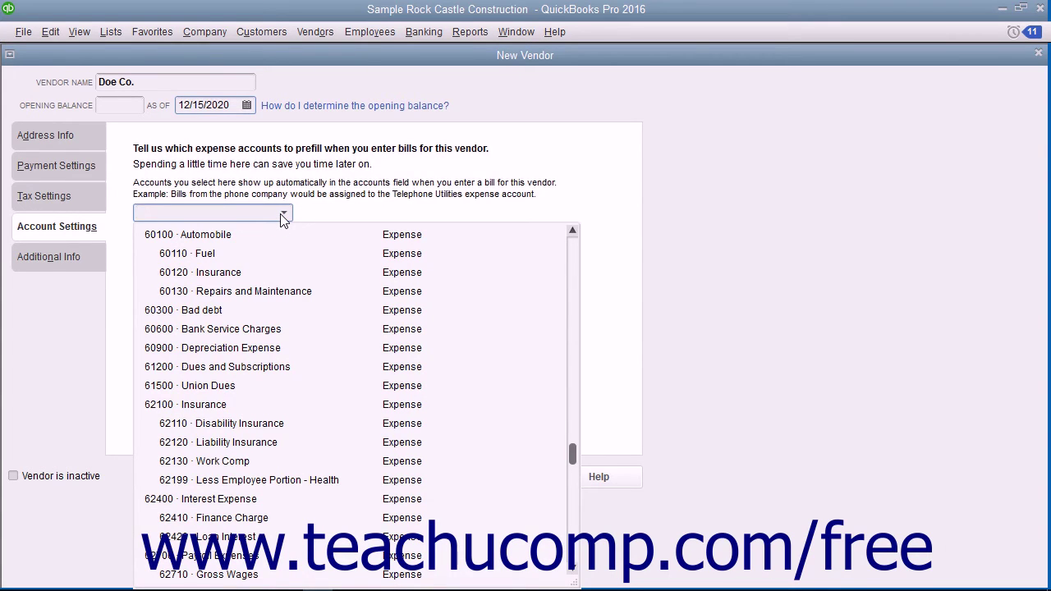
scroll(307, 333, down, 4)
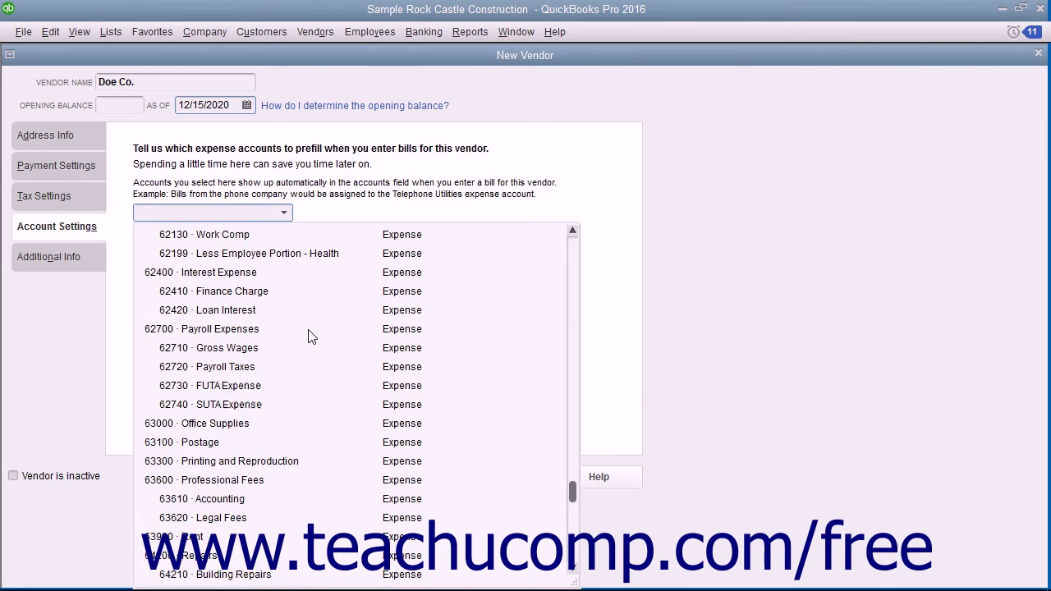
scroll(310, 337, up, 5)
click(259, 348)
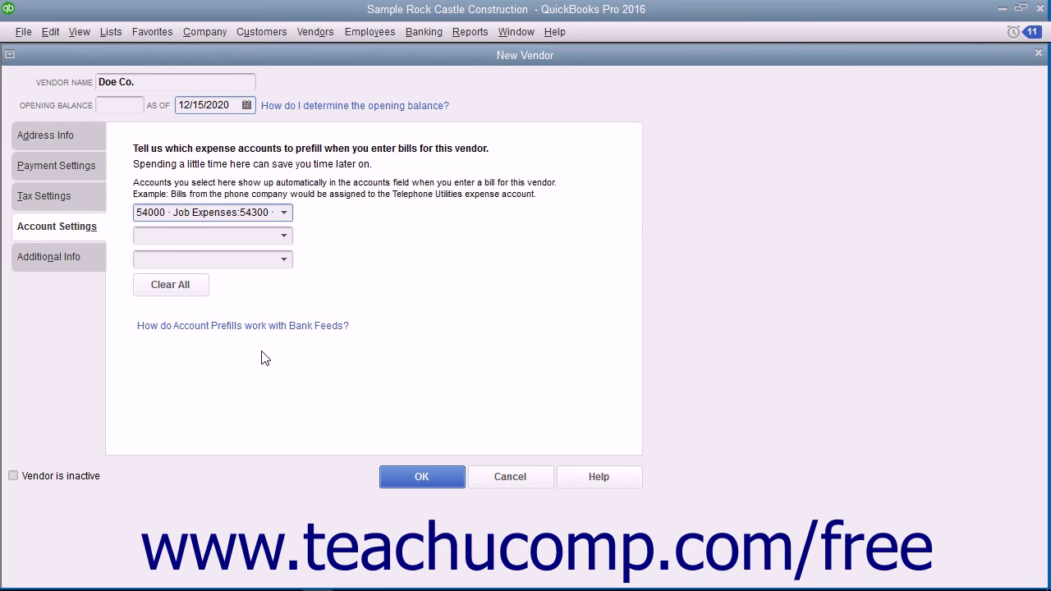
click(80, 265)
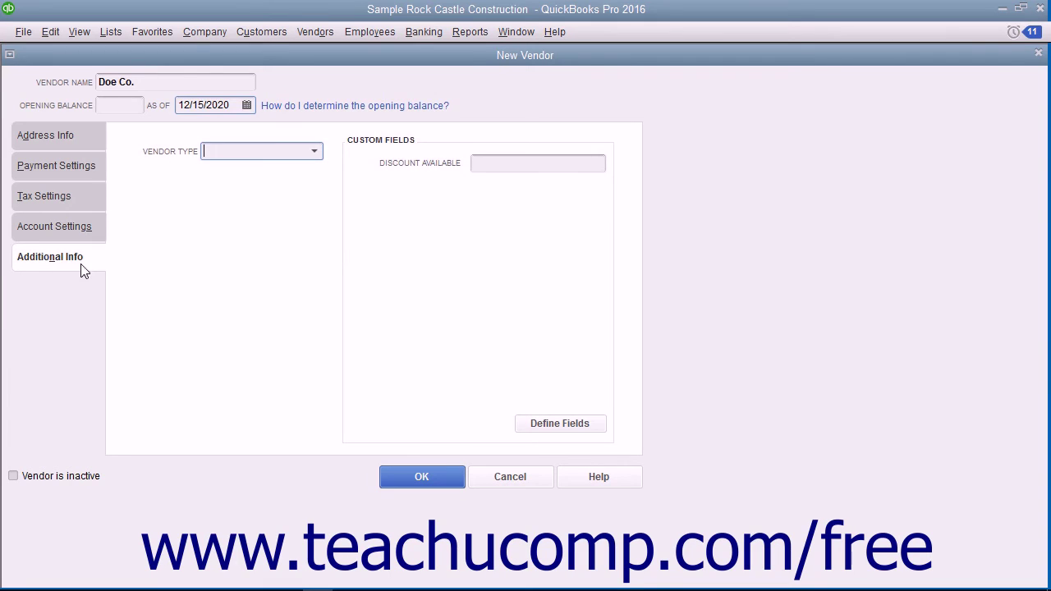
- Choose Supplies as Doe Co.'s vendor type and save the vendor record
click(315, 155)
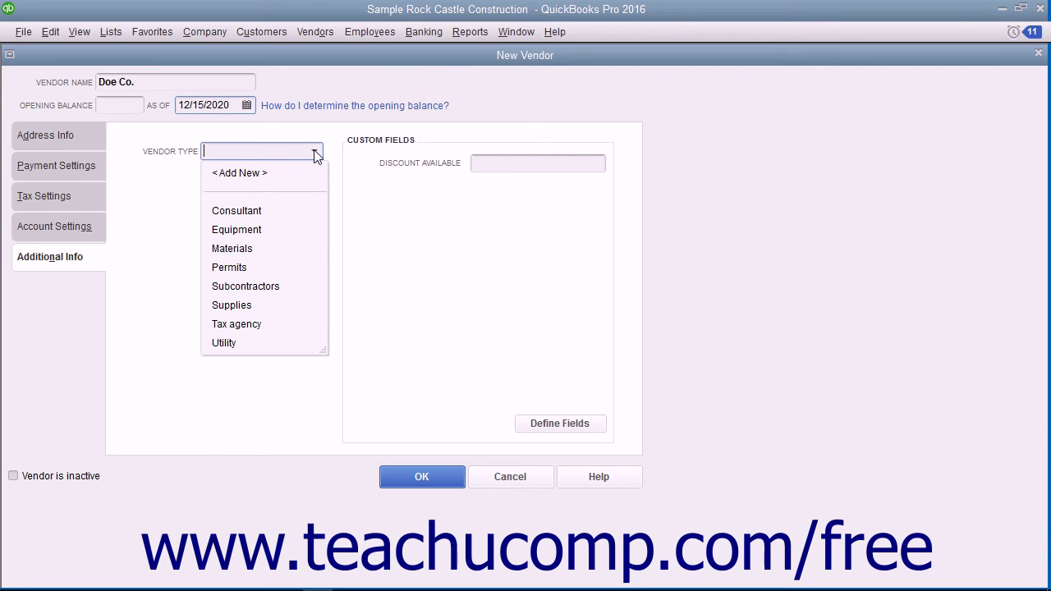
click(256, 307)
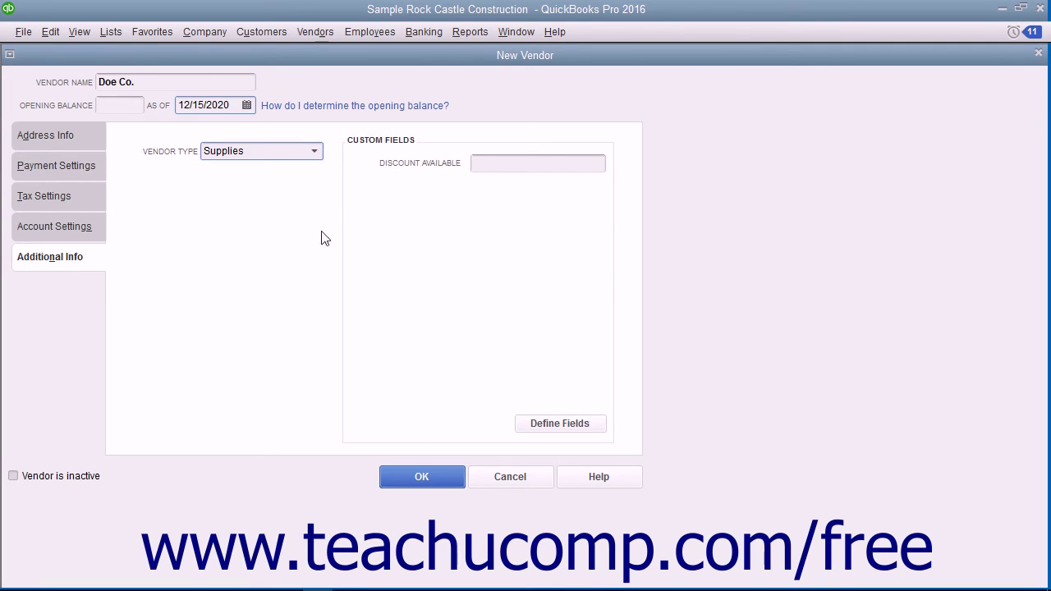
click(423, 215)
click(437, 477)
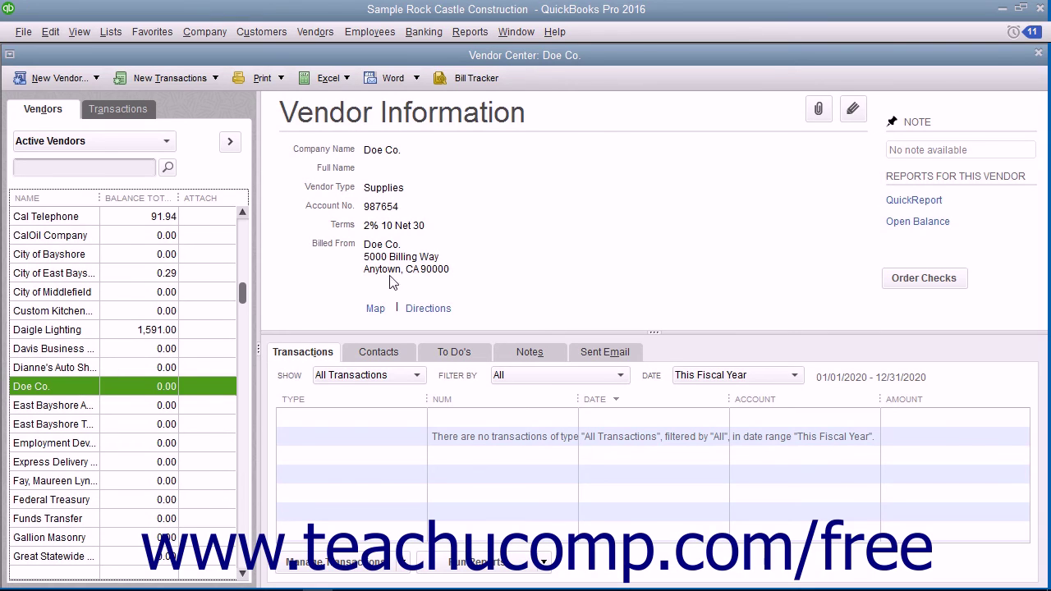
click(862, 107)
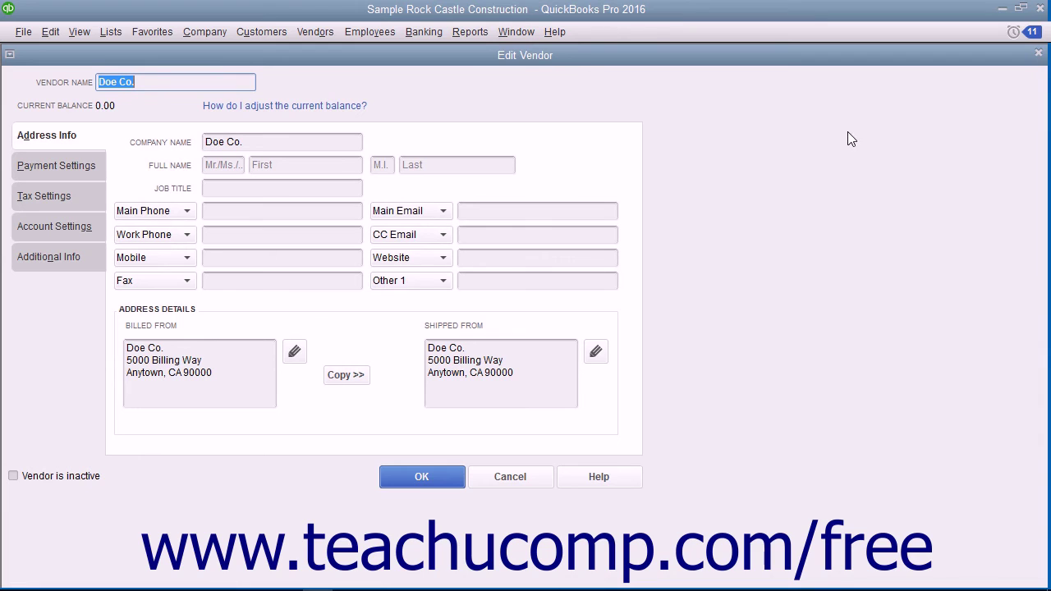
click(441, 479)
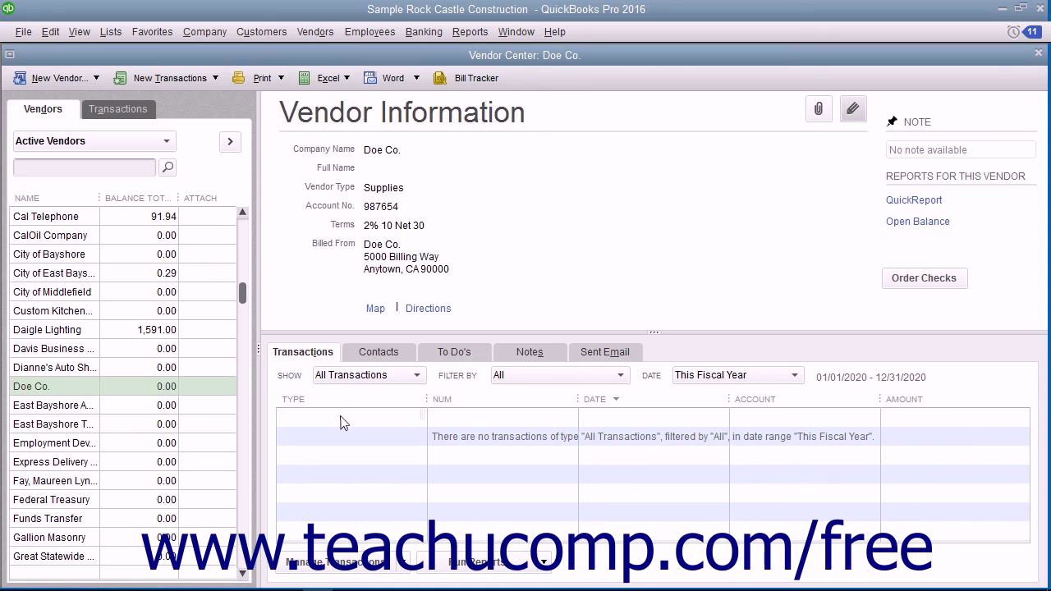
- Select Doe Co. in the vendor list and choose Delete Vendor from the Edit menu
click(76, 387)
click(51, 33)
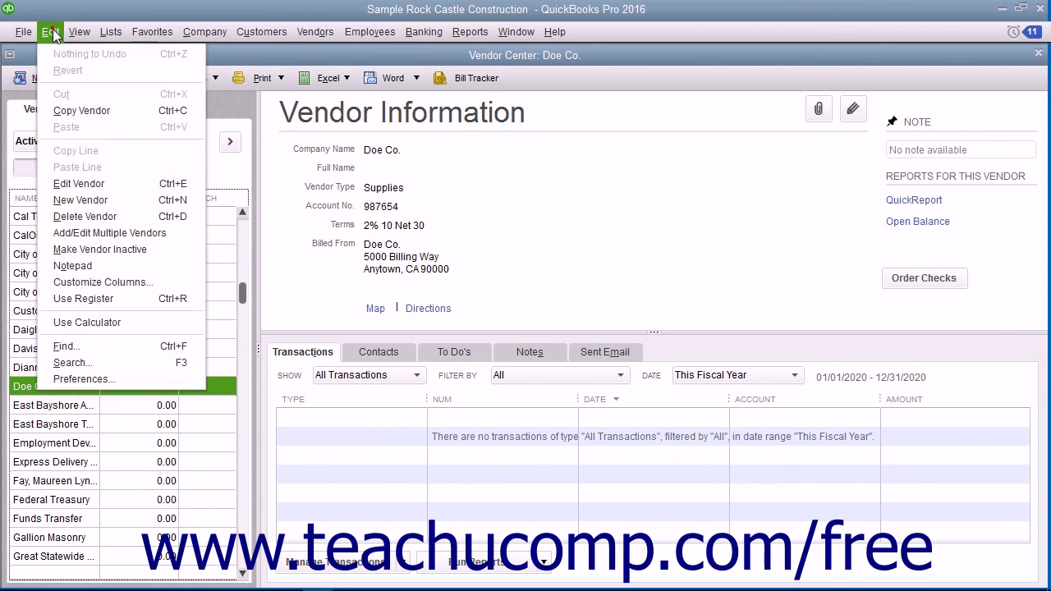
click(86, 216)
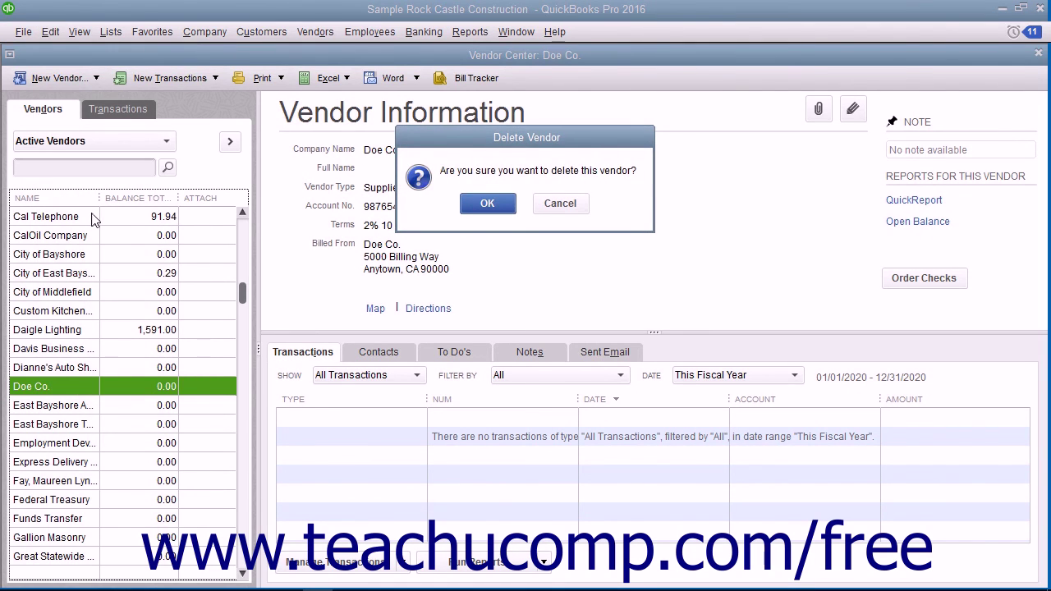